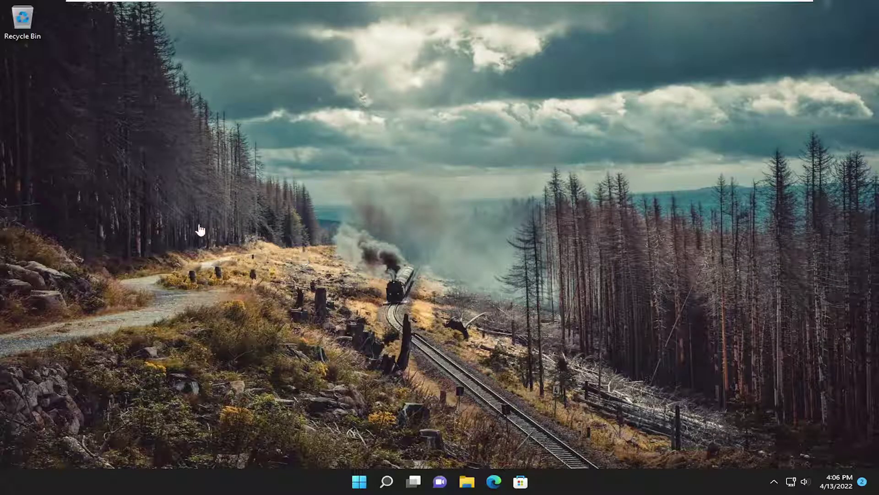
Step: Launch the Services console from search and scroll down the list to Credential Manager
{"action": "key", "text": "super+s"}
{"action": "type", "text": "s"}
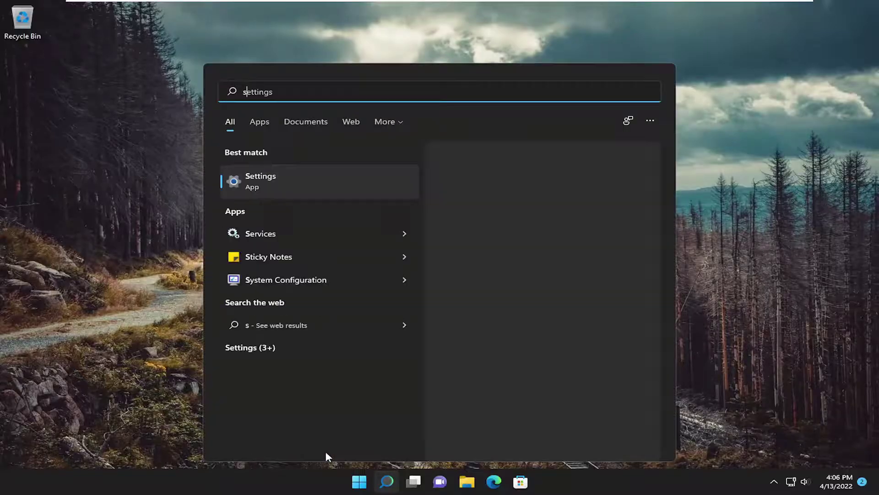
{"action": "type", "text": "ervices"}
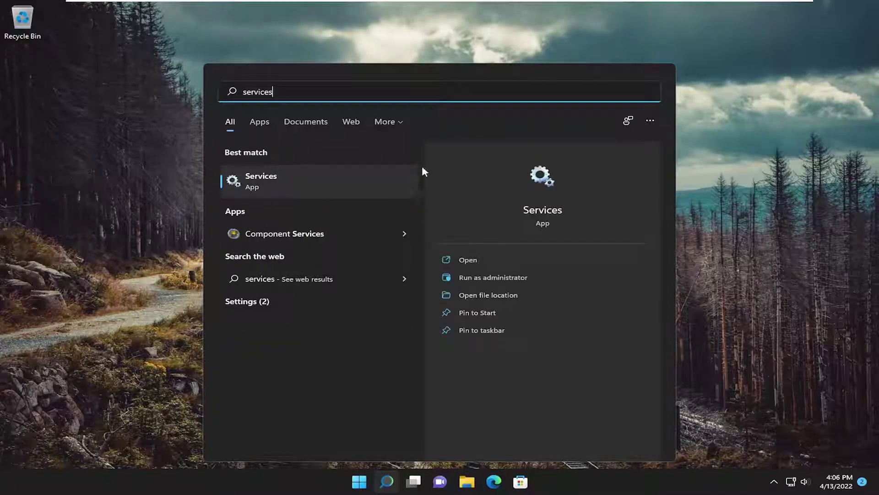
{"action": "left_click", "coordinate": [288, 181]}
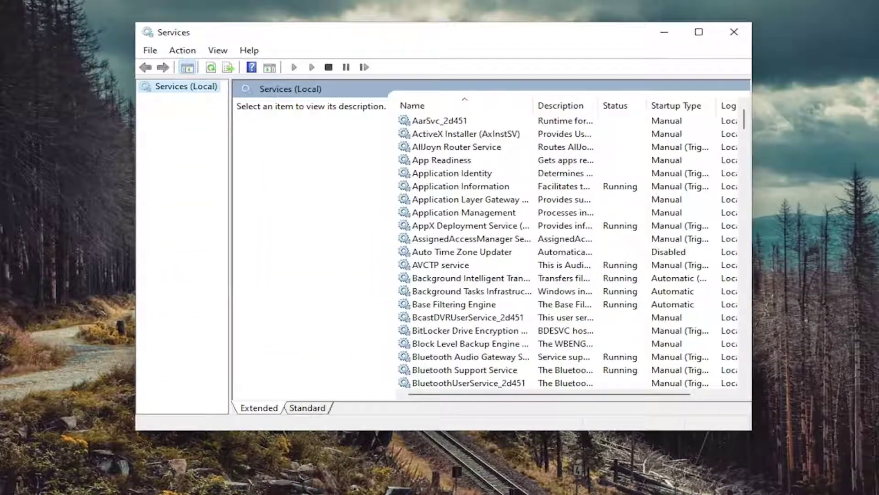
{"action": "left_click", "coordinate": [502, 266]}
{"action": "scroll", "coordinate": [493, 284], "scroll_direction": "down", "scroll_amount": 5}
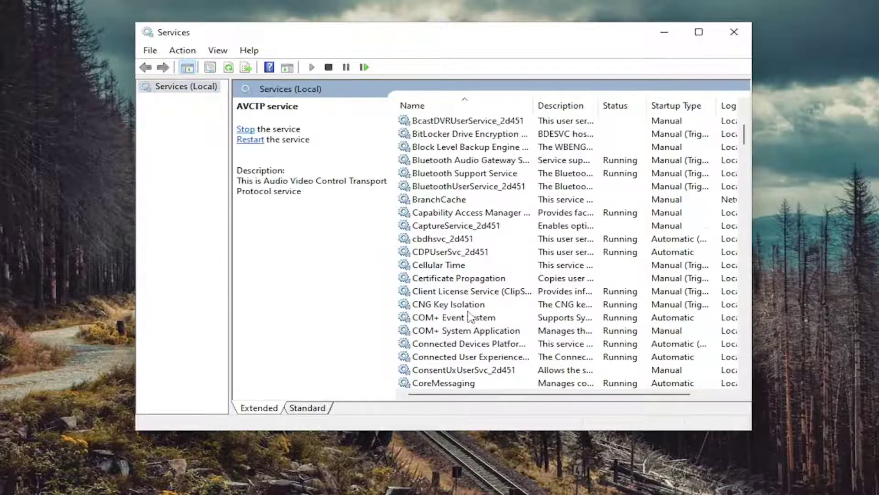
{"action": "scroll", "coordinate": [462, 325], "scroll_direction": "down", "scroll_amount": 2}
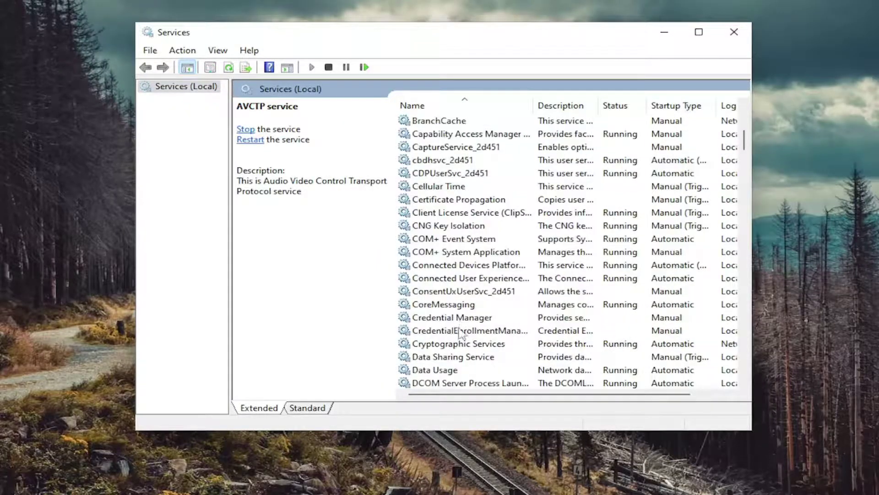
Step: Set Credential Manager's startup type to Disabled, stop the service, and apply the change
{"action": "left_click", "coordinate": [435, 321]}
{"action": "double_click", "coordinate": [436, 322]}
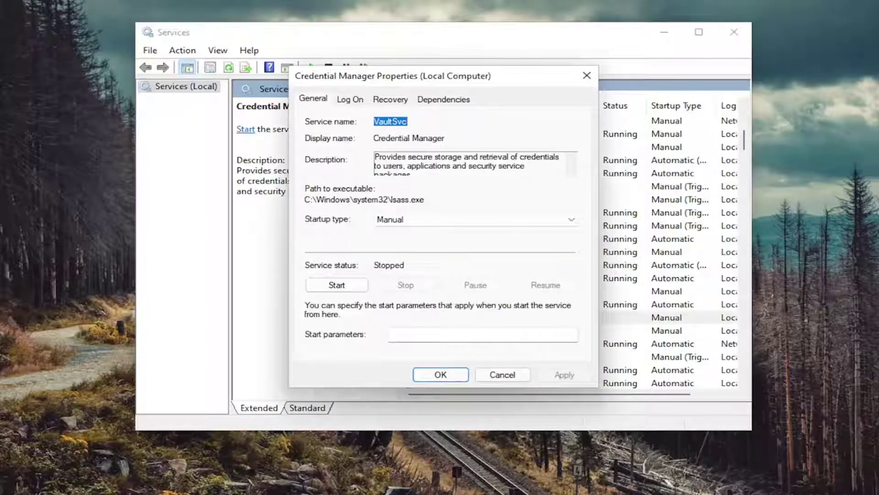
{"action": "key", "text": "alt+s"}
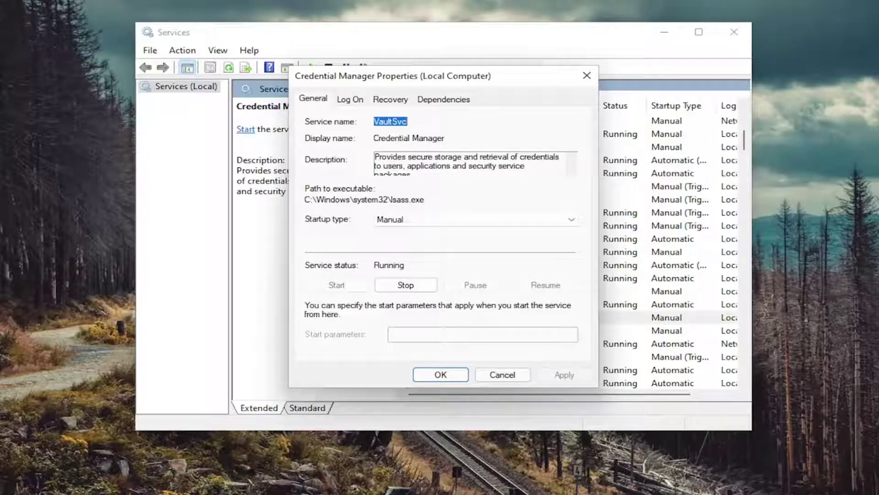
{"action": "left_click", "coordinate": [418, 220]}
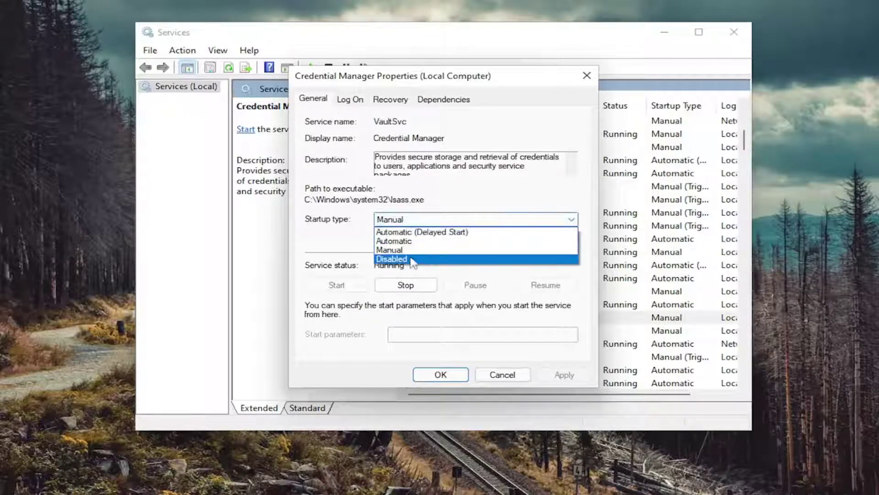
{"action": "left_click", "coordinate": [412, 257]}
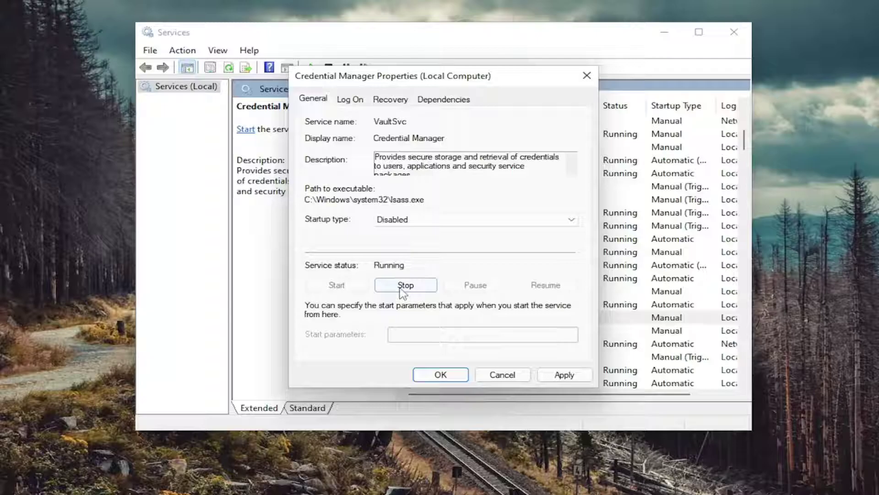
{"action": "left_click", "coordinate": [405, 288]}
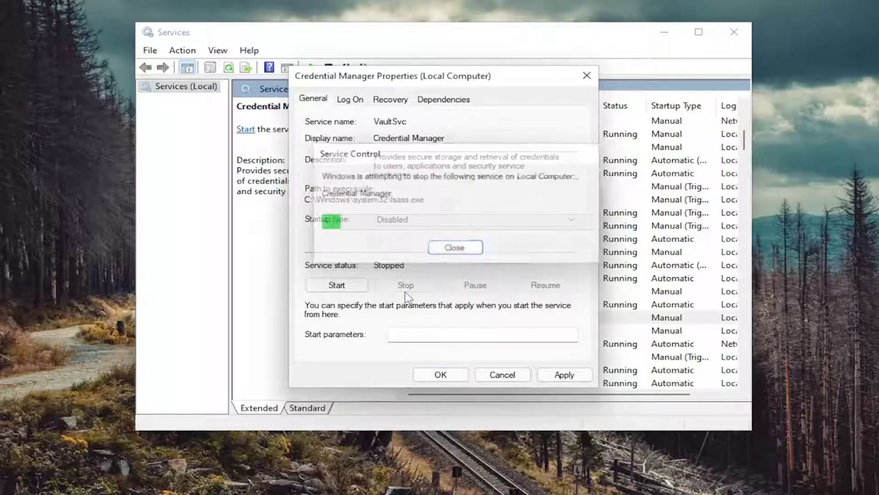
{"action": "left_click", "coordinate": [551, 376]}
{"action": "left_click", "coordinate": [426, 376]}
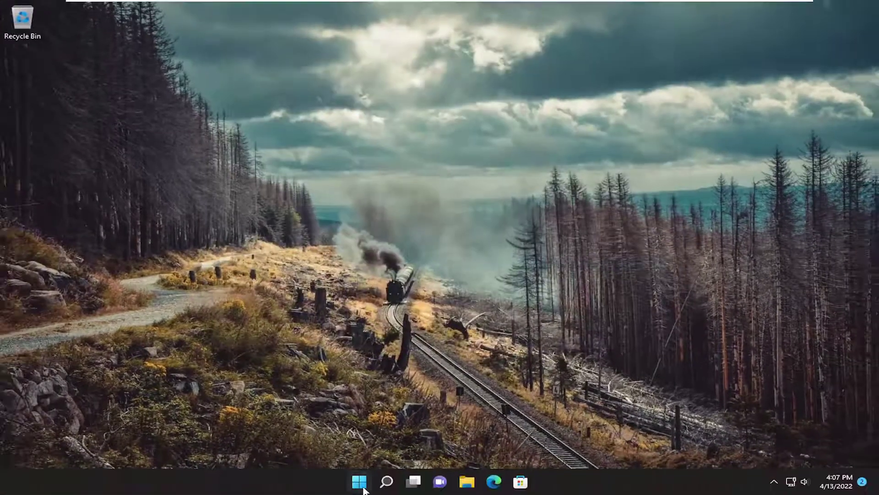
Step: Close the Services console
{"action": "right_click", "coordinate": [359, 481]}
Step: Launch Local Security Policy, enlarge its window, and show Local Policies > Security Options
{"action": "left_click", "coordinate": [388, 482]}
{"action": "type", "text": "local"}
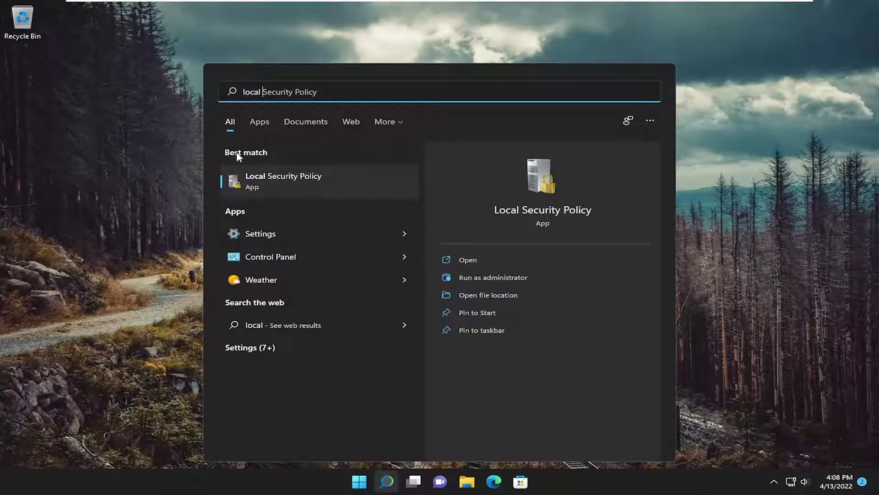
{"action": "left_click", "coordinate": [281, 179]}
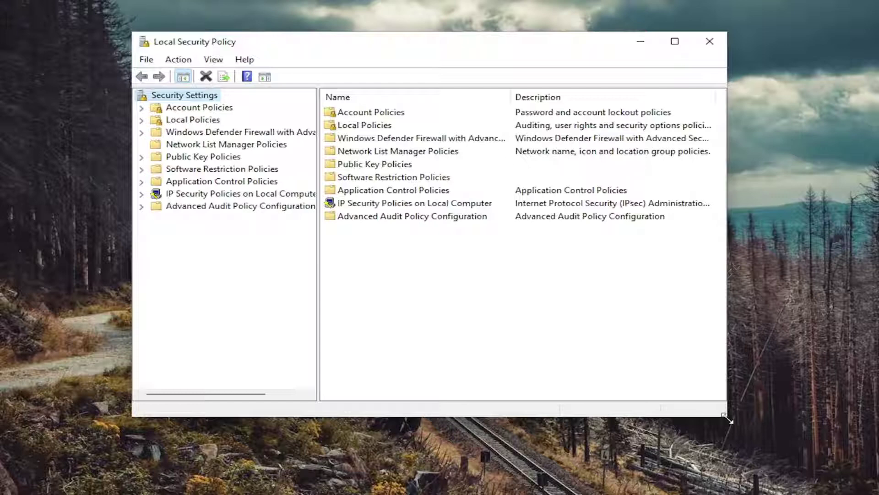
{"action": "left_click_drag", "start_coordinate": [718, 409], "coordinate": [774, 449]}
{"action": "left_click_drag", "start_coordinate": [317, 139], "coordinate": [337, 139]}
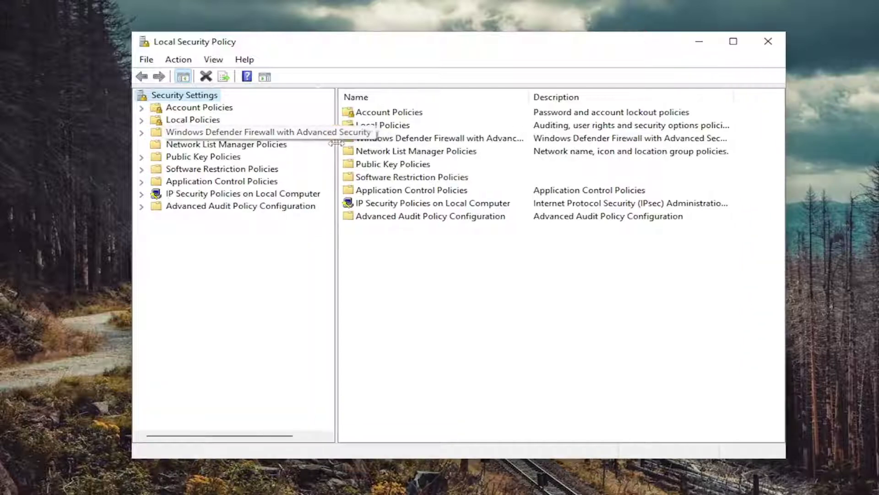
{"action": "double_click", "coordinate": [187, 121]}
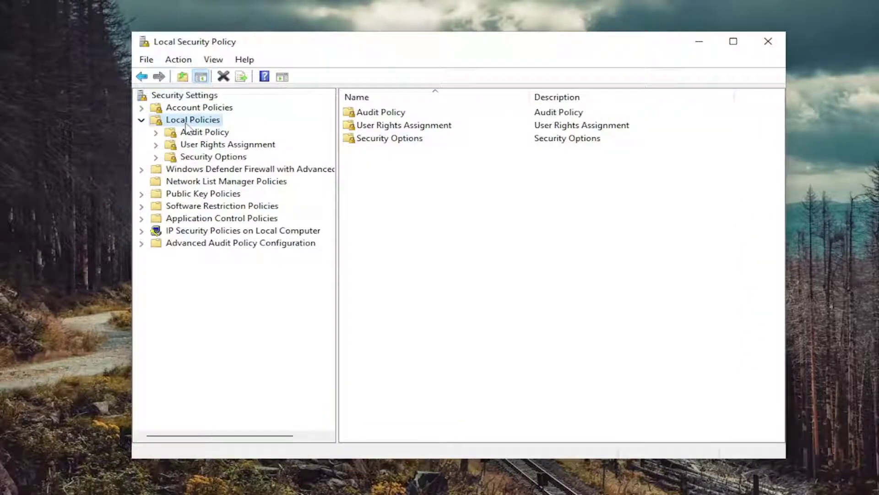
{"action": "left_click", "coordinate": [192, 158]}
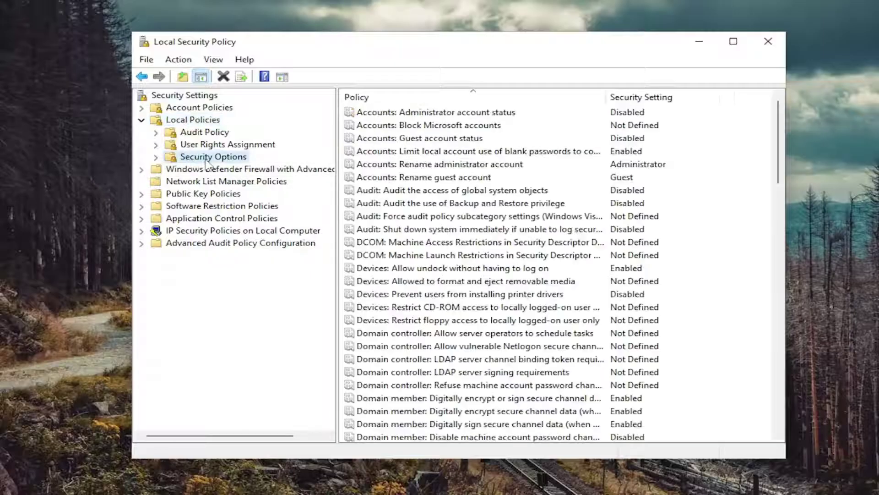
Step: Set 'Accounts: Limit local account use of blank passwords to console logon only' to Disabled
{"action": "double_click", "coordinate": [417, 154]}
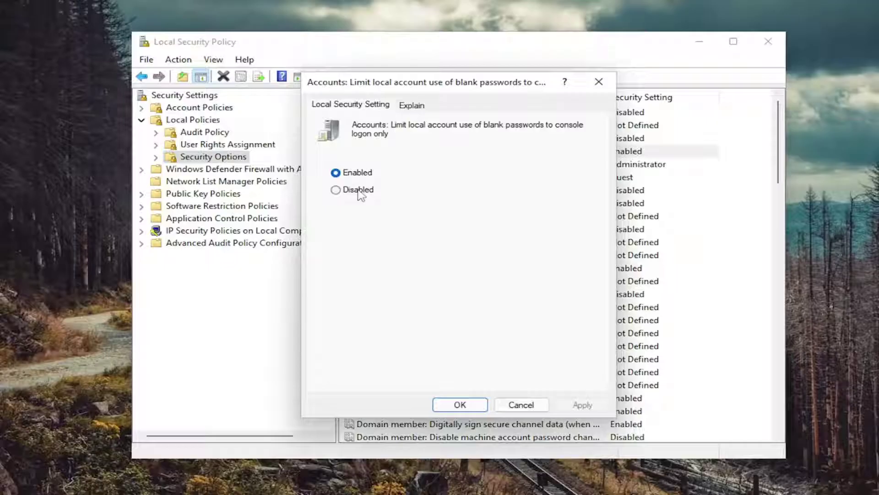
{"action": "left_click", "coordinate": [339, 191]}
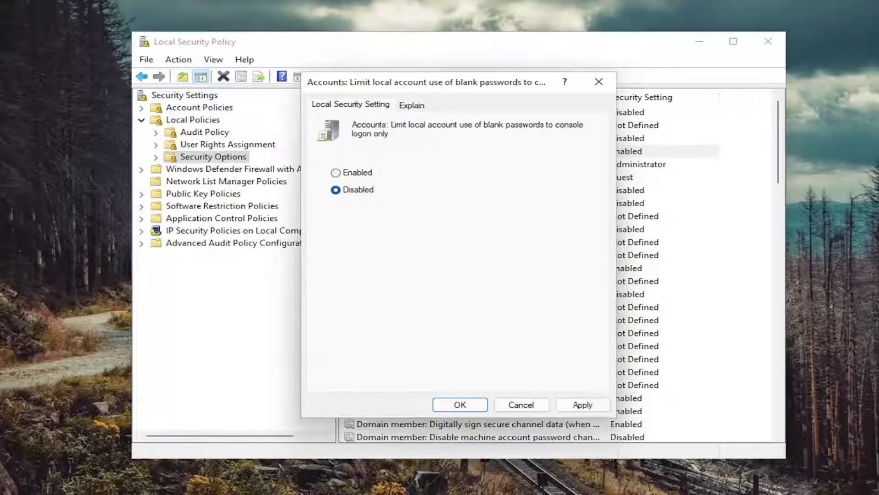
{"action": "left_click", "coordinate": [581, 405]}
{"action": "left_click", "coordinate": [458, 405]}
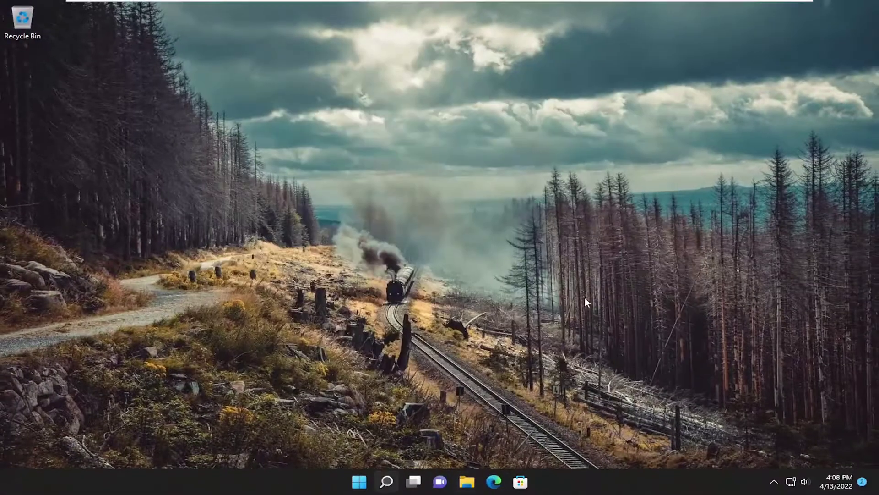
Step: Open Control Panel from search and keep it in Large icons view
{"action": "left_click", "coordinate": [387, 482]}
{"action": "type", "text": "control panel"}
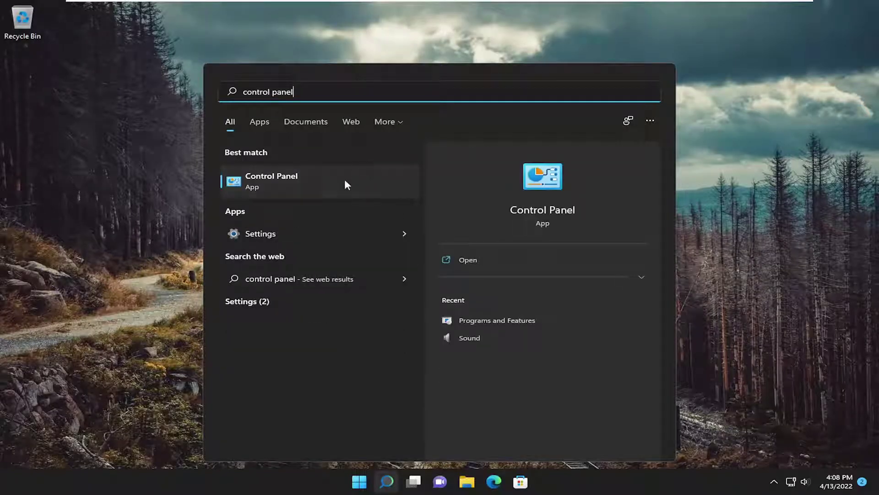
{"action": "left_click", "coordinate": [294, 180]}
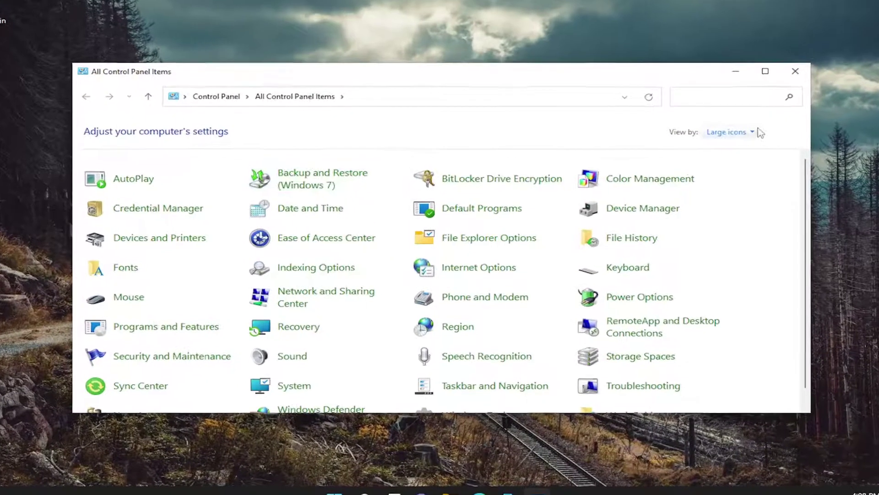
{"action": "left_click", "coordinate": [721, 141]}
{"action": "left_click", "coordinate": [751, 161]}
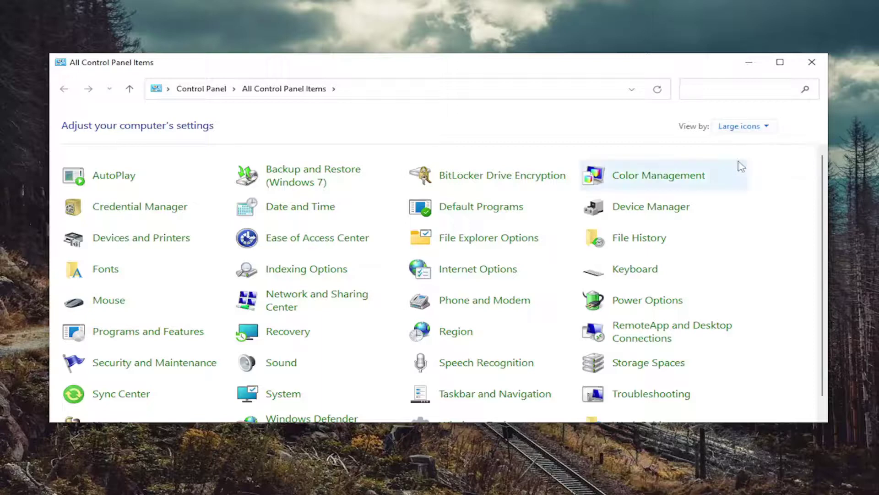
Step: View Credential Manager's saved credentials, dismiss the error message, and close the window
{"action": "left_click", "coordinate": [147, 208]}
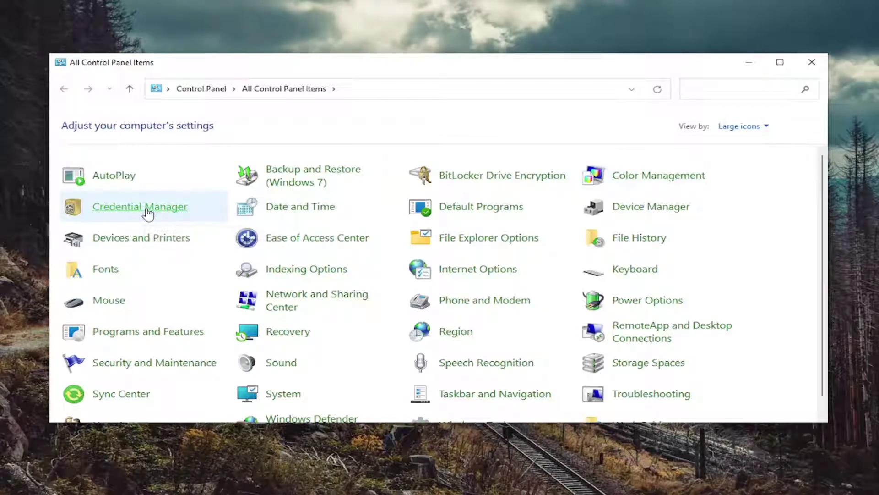
{"action": "left_click", "coordinate": [542, 239]}
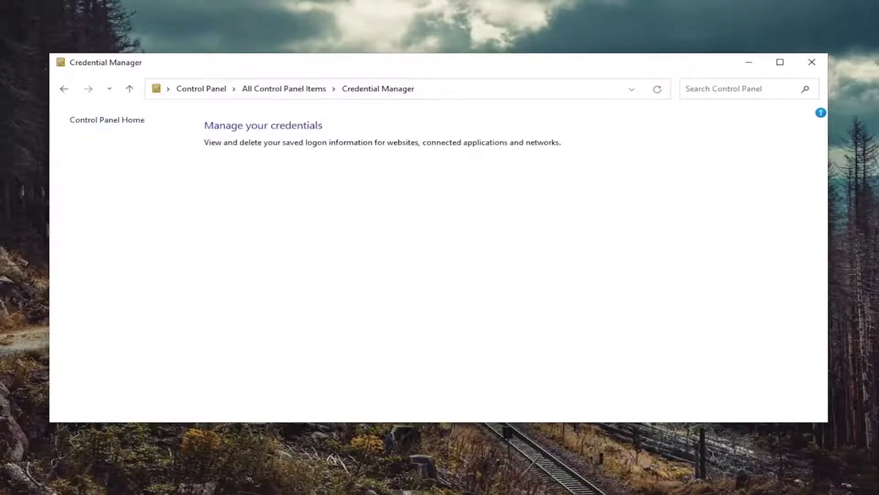
{"action": "left_click", "coordinate": [812, 62]}
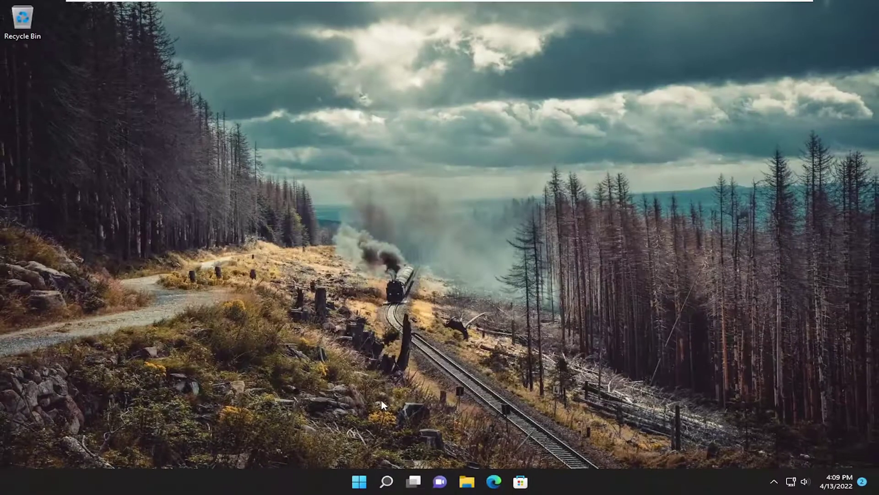
Step: Open the Start button's quick-link menu to reach the Shut down or sign out options
{"action": "right_click", "coordinate": [359, 481]}
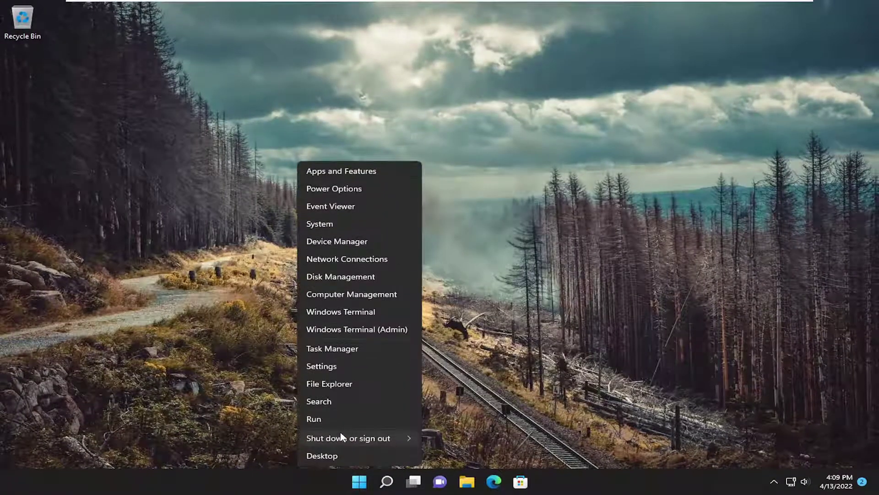
{"action": "mouse_move", "coordinate": [359, 439]}
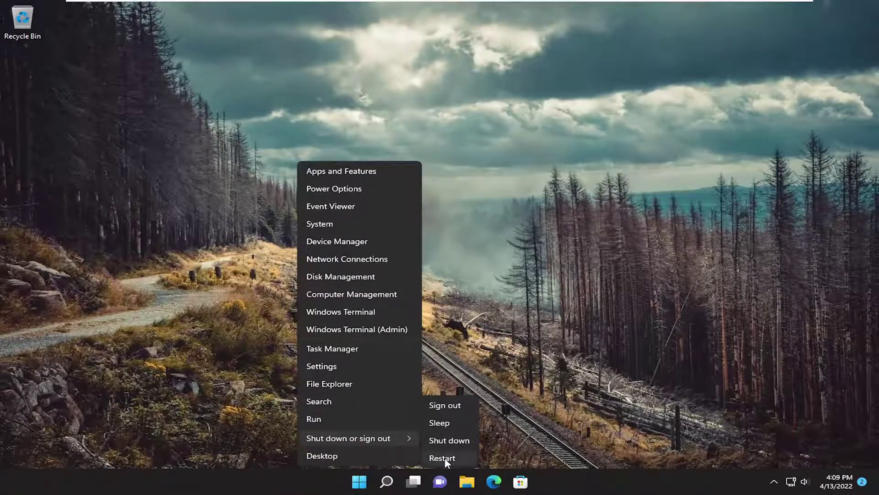